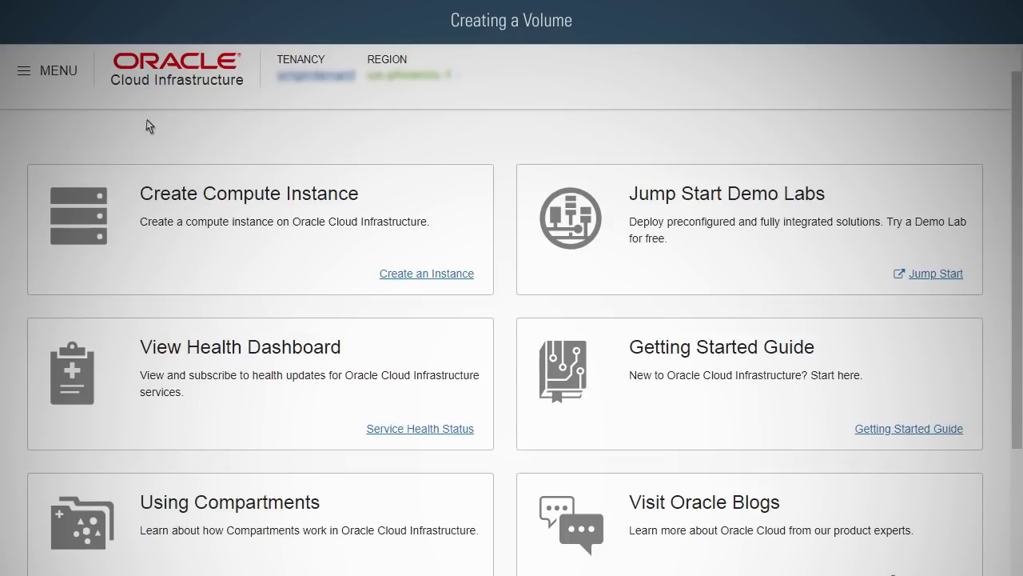
Start a new block volume in the TestOrigin_4 compartment and name it Test_BV
left_click(24, 71)
mouse_move(63, 192)
left_click(260, 192)
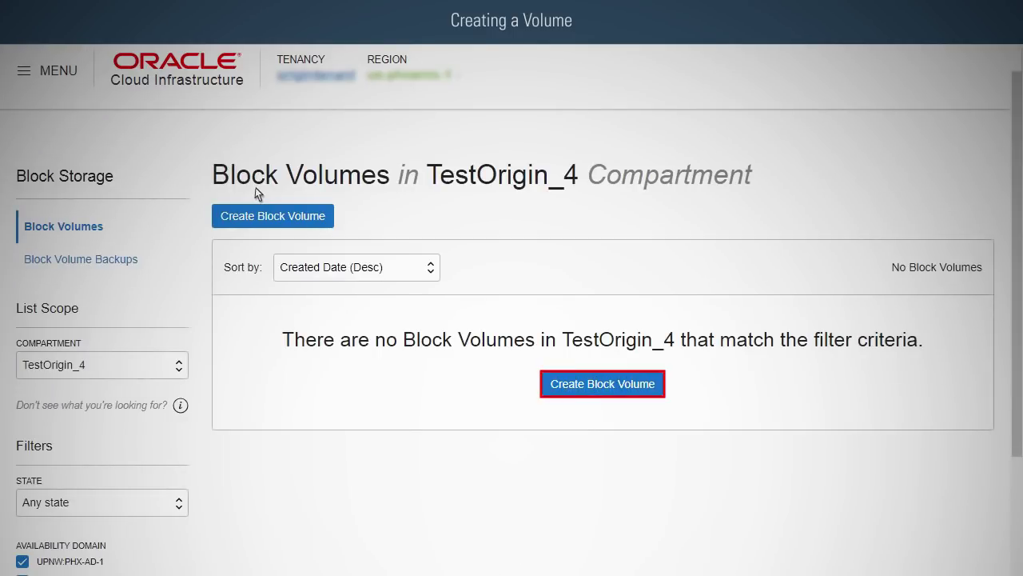
left_click(604, 387)
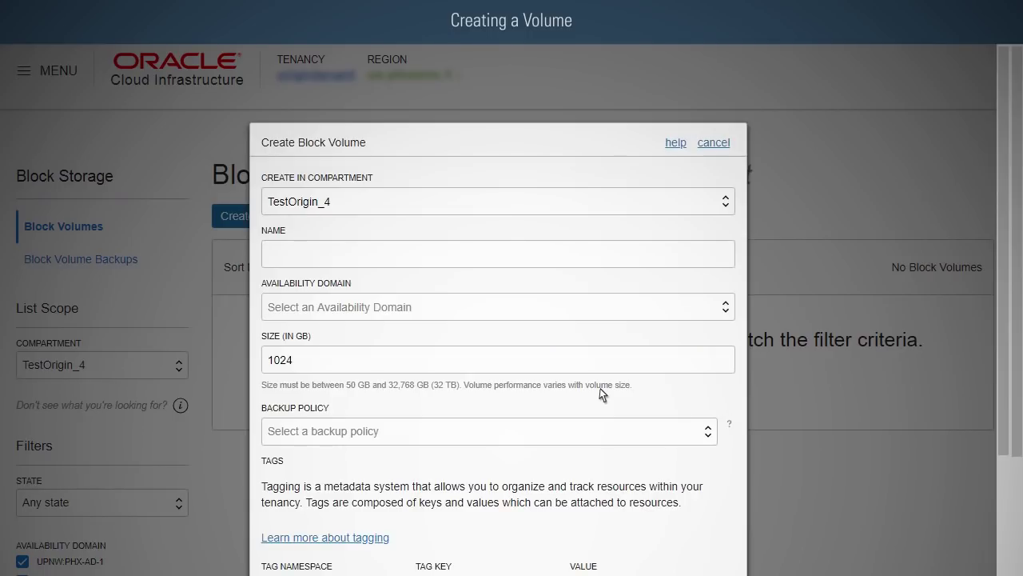
left_click(272, 253)
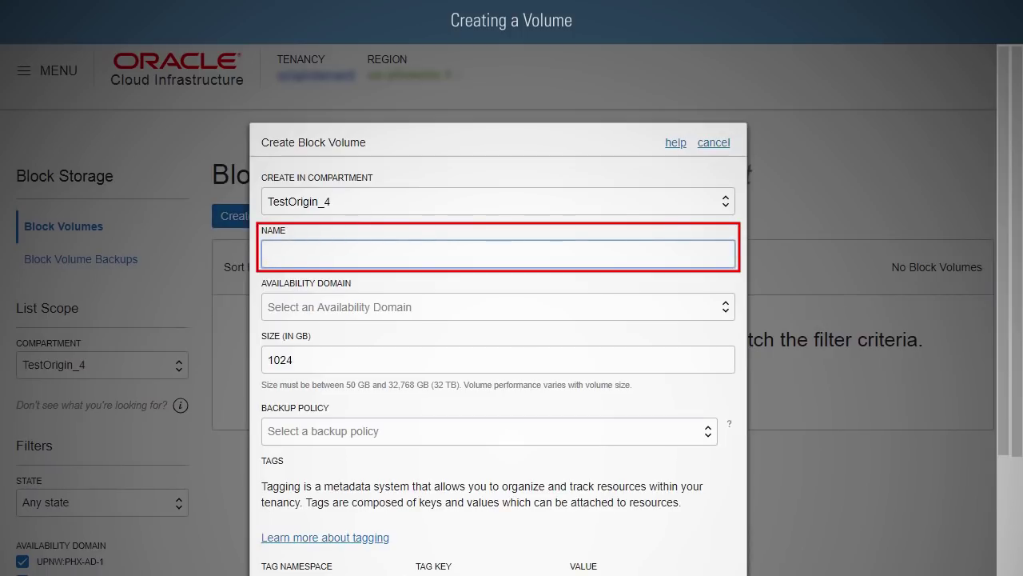
type("Test_BV")
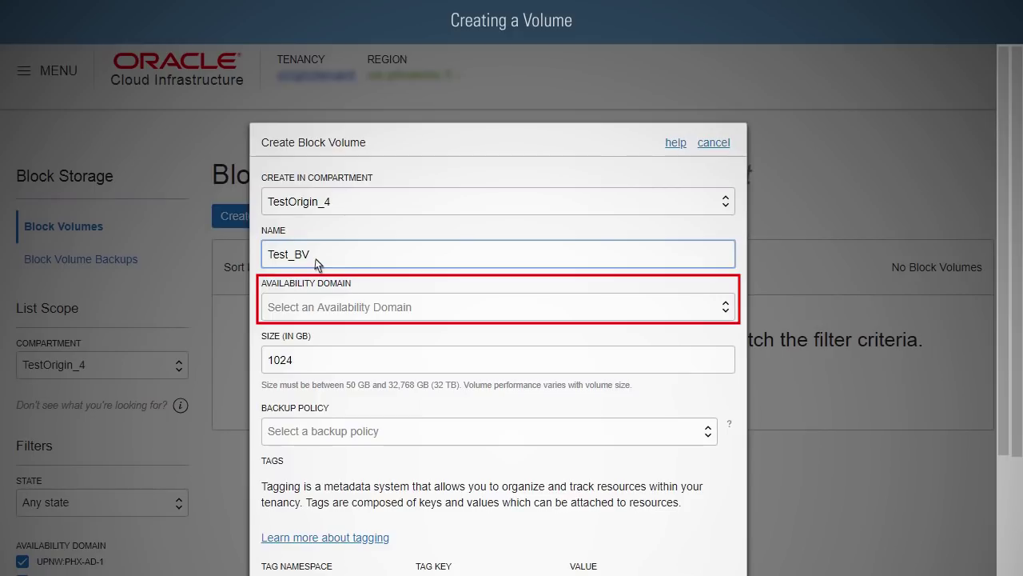
Set the volume's availability domain to uPNw:PHX-AD-1 and its backup policy to None, and create it
left_click(315, 307)
left_click(315, 339)
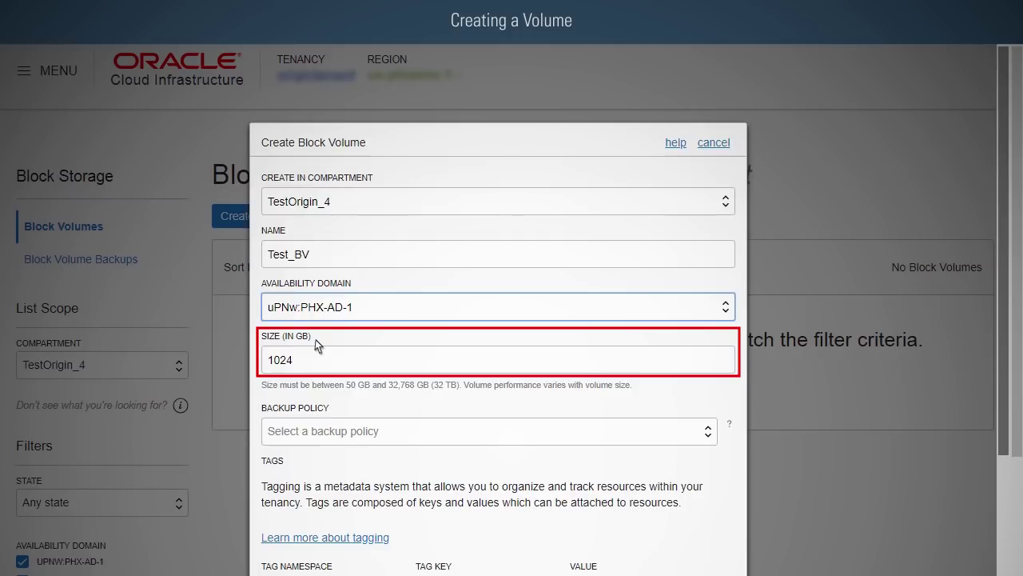
scroll(315, 338, "down", 2)
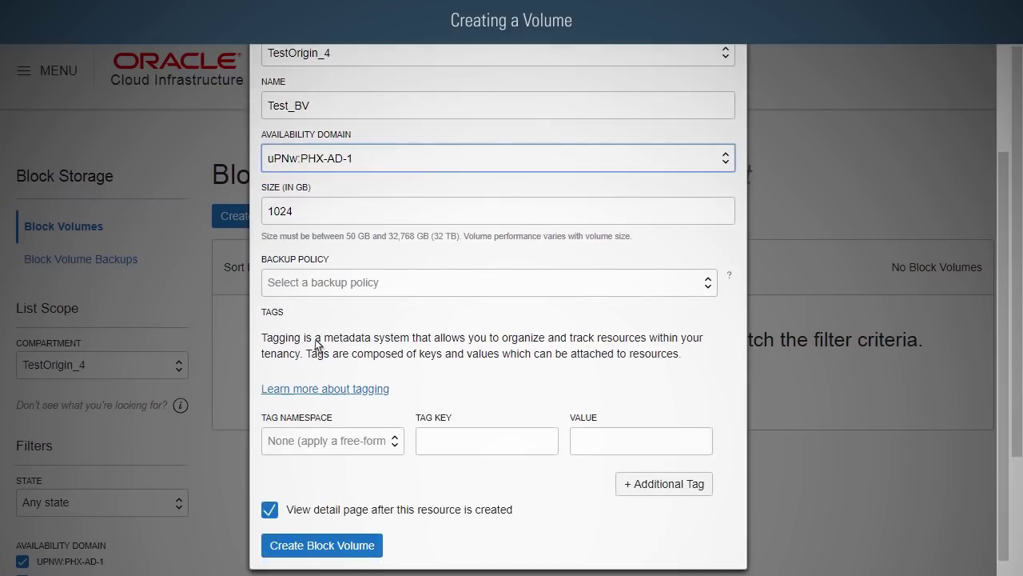
left_click(707, 285)
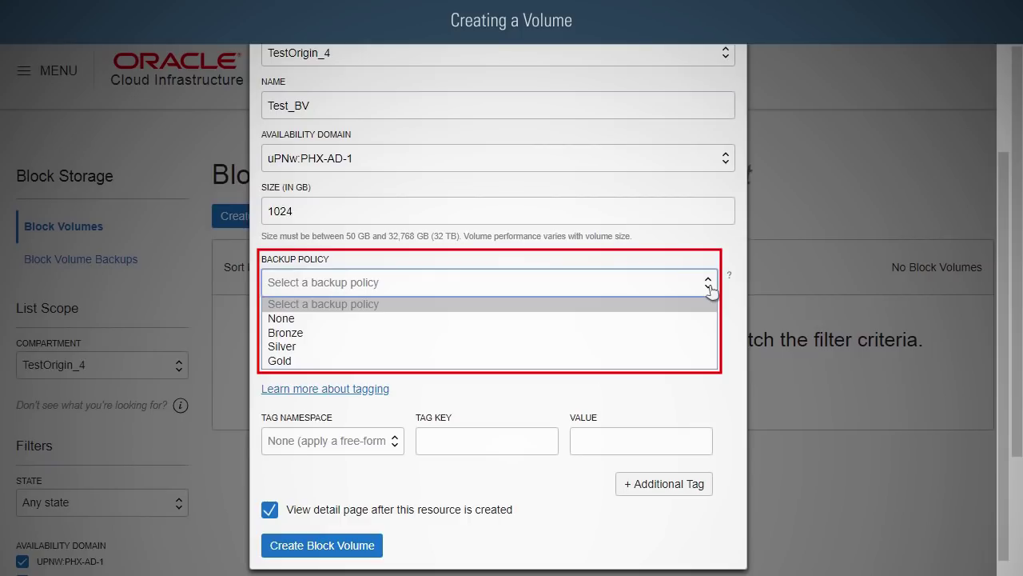
left_click(705, 317)
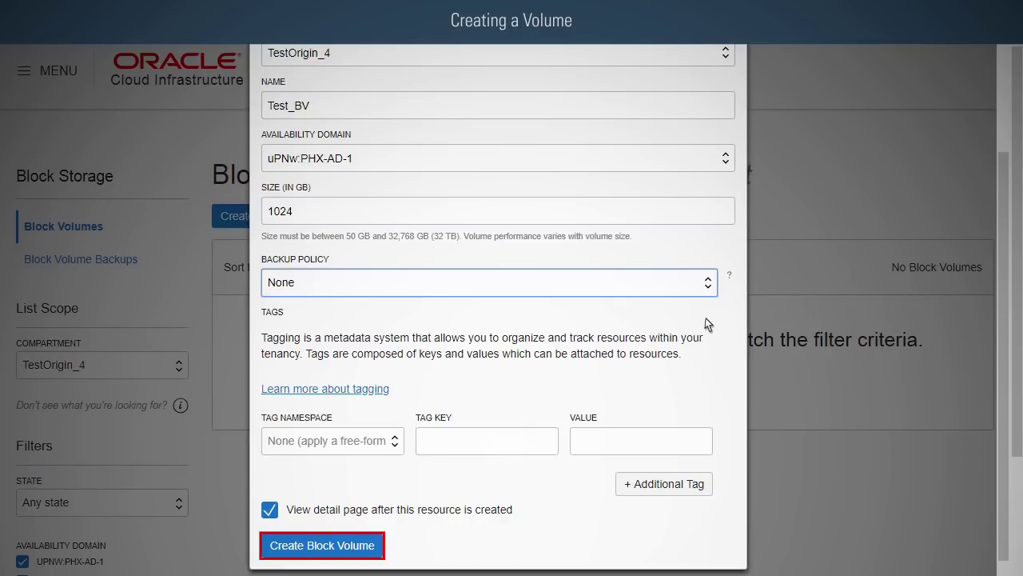
left_click(368, 545)
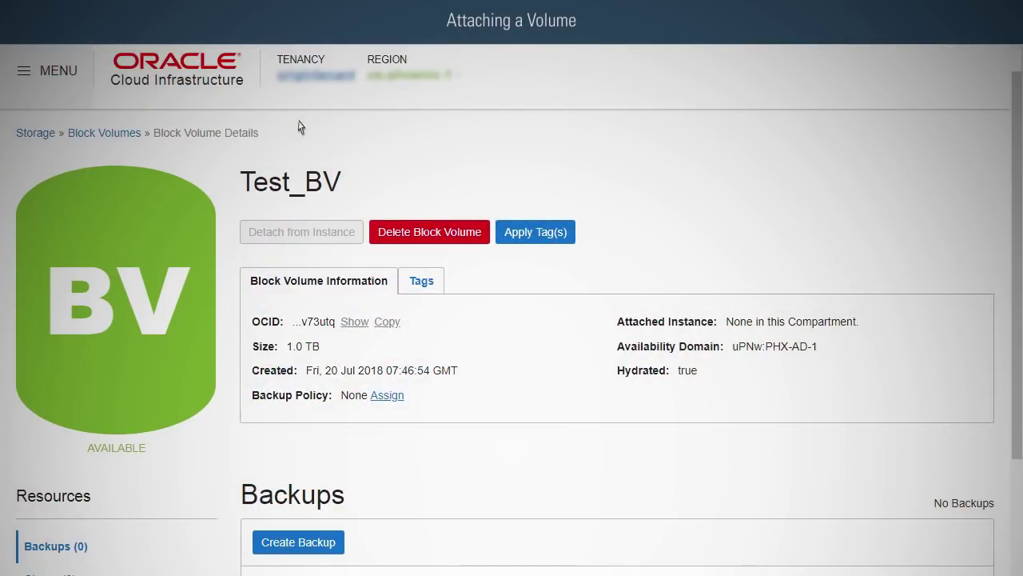
left_click(24, 72)
left_click(27, 158)
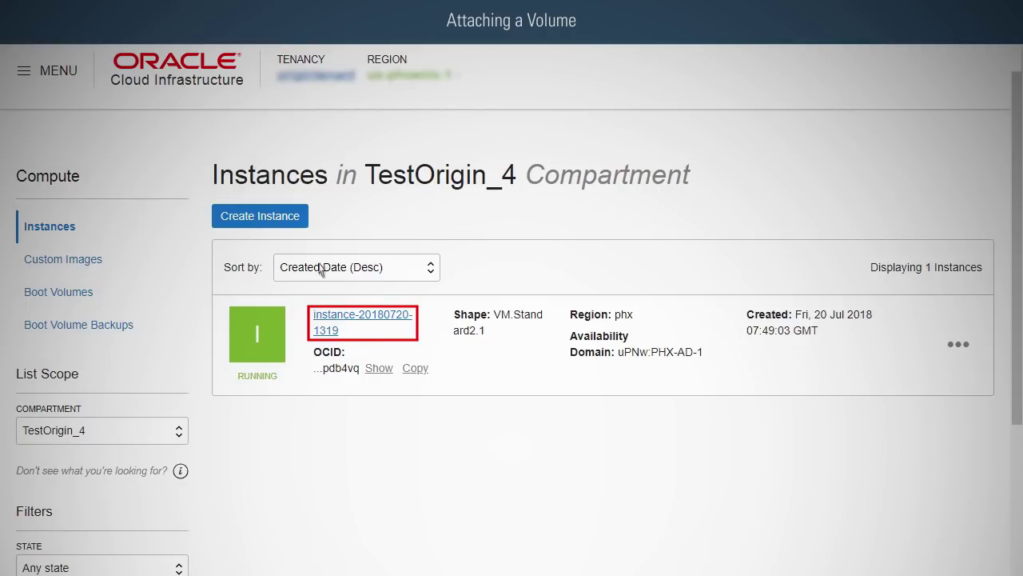
left_click(352, 317)
scroll(351, 319, "down", 3)
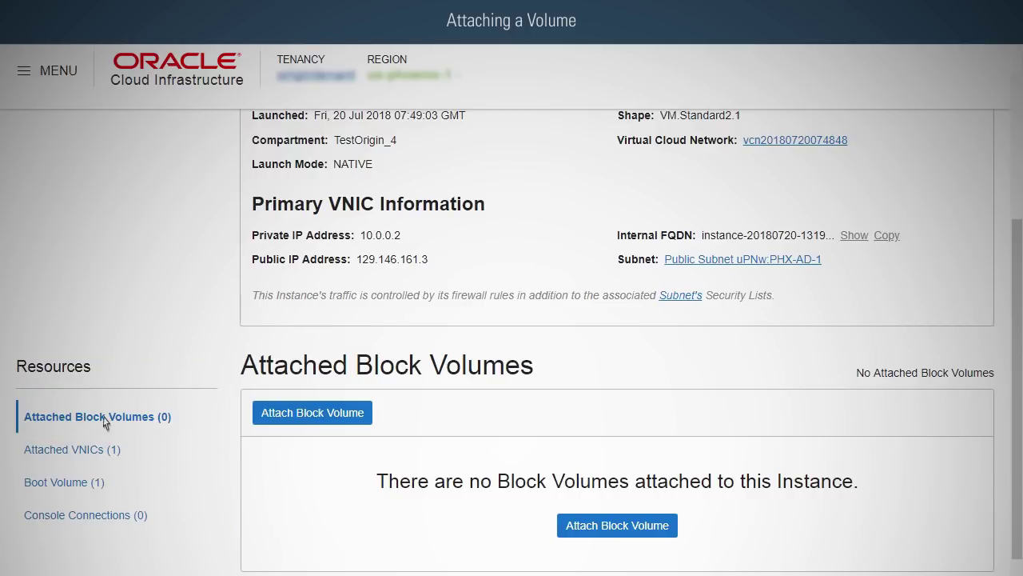
Attach the block volume Test_BV from the TestOrigin_4 compartment to the instance and dismiss the iSCSI notice
left_click(617, 533)
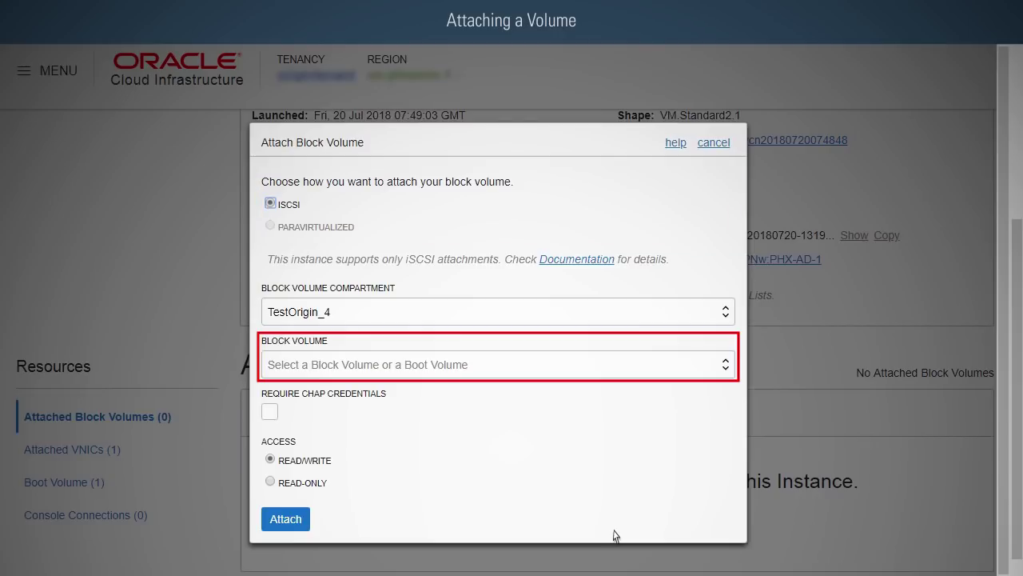
left_click(605, 369)
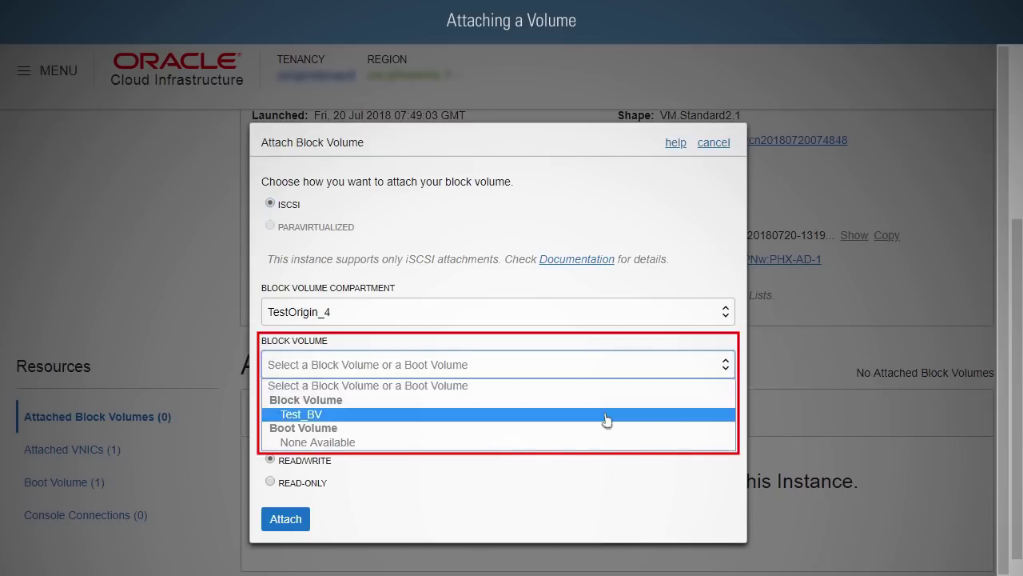
left_click(604, 418)
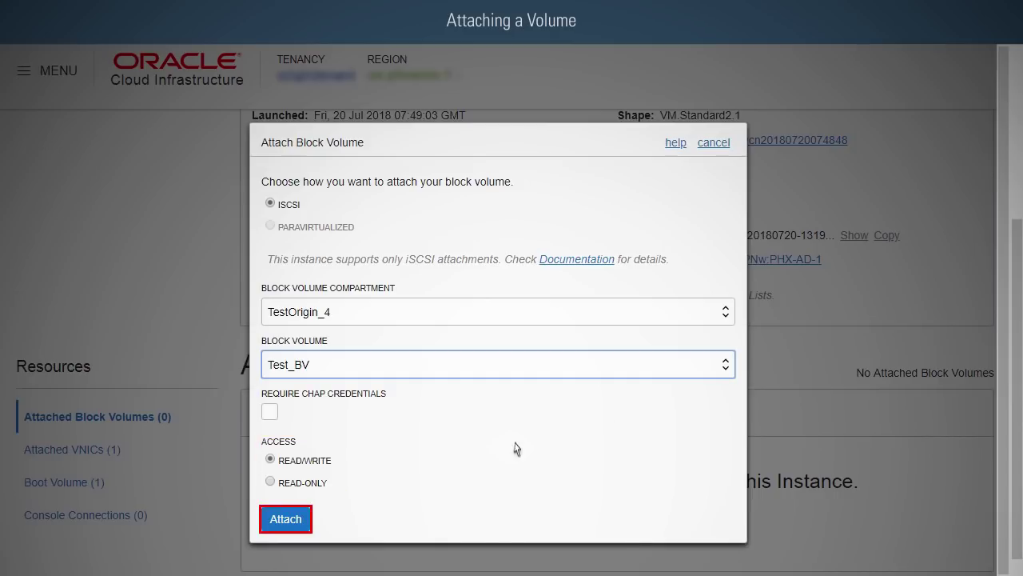
left_click(285, 520)
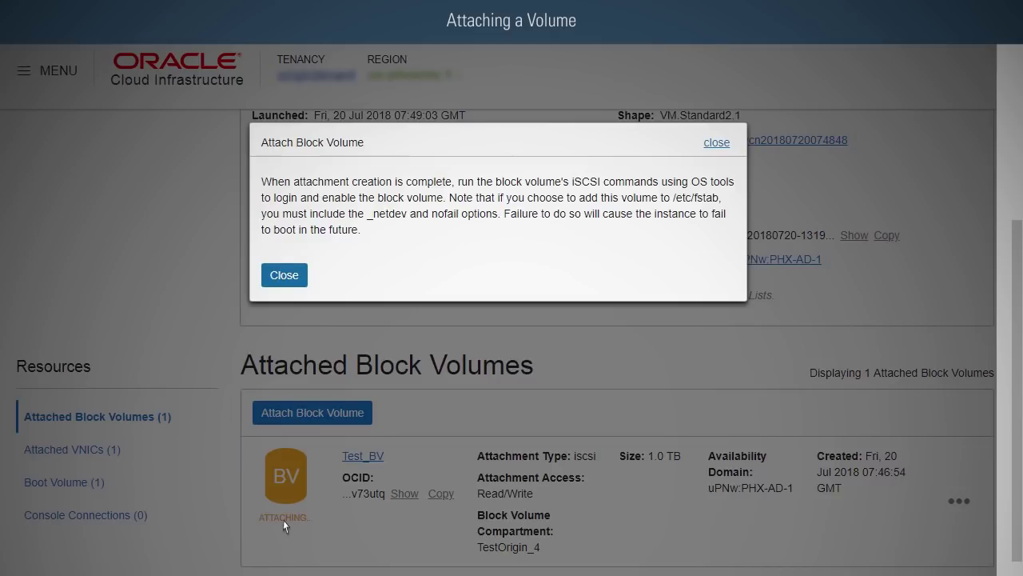
left_click(286, 282)
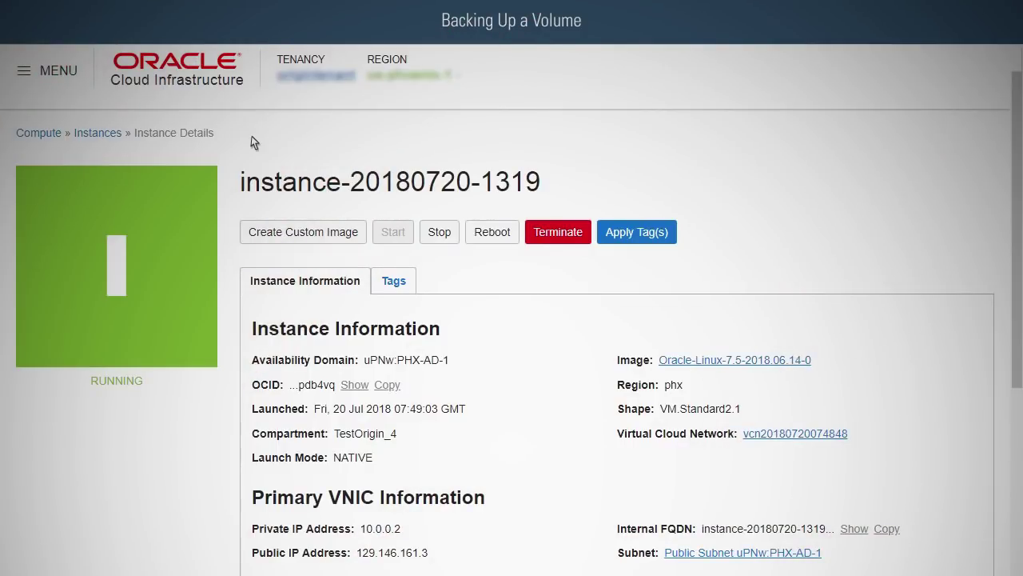
Create a manual backup of the block volume Test_BV named Test_BV_Backup and view the volume's backups
left_click(24, 70)
mouse_move(64, 197)
left_click(256, 191)
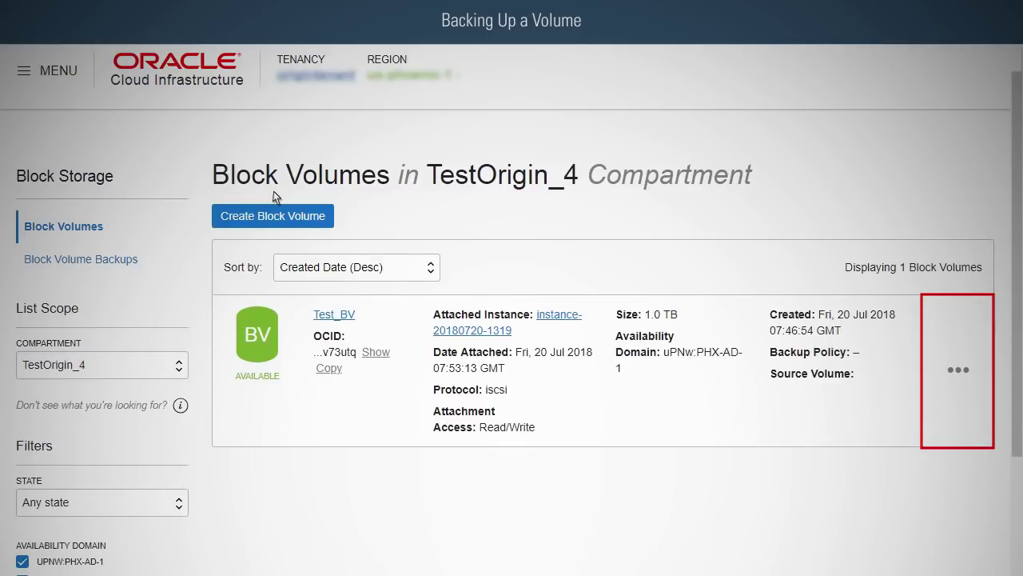
left_click(960, 371)
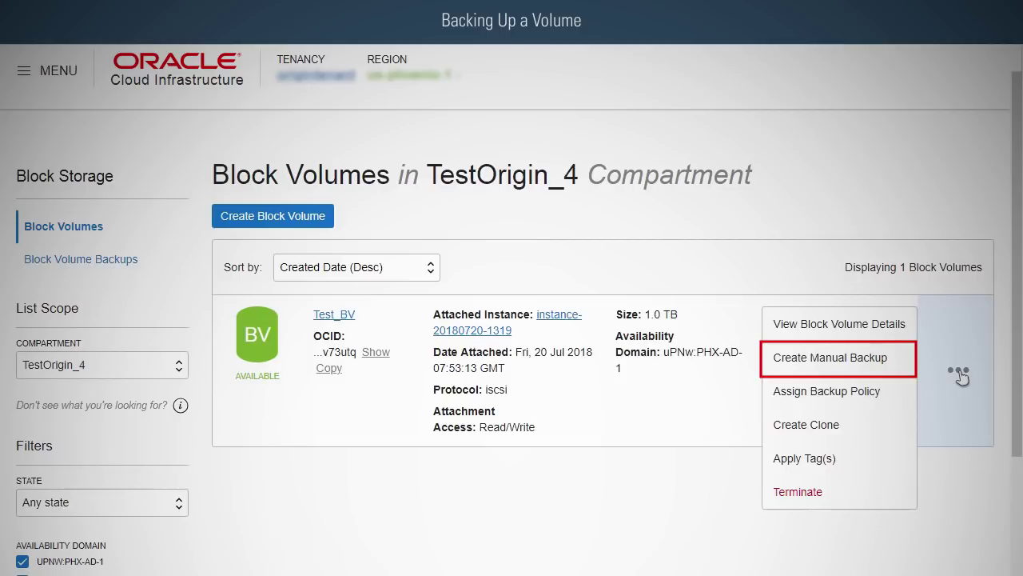
left_click(831, 358)
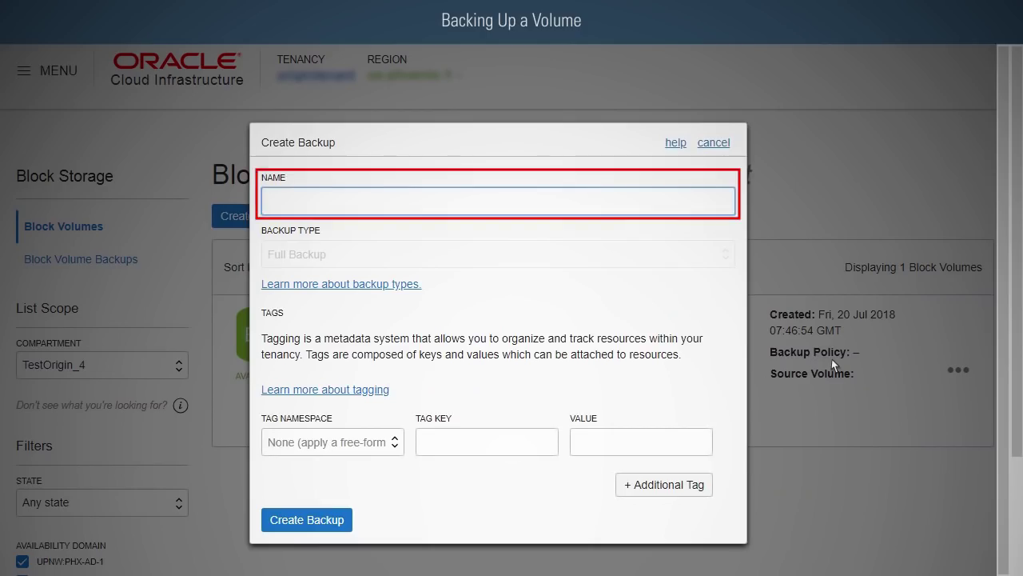
type("Test_BV_Backup")
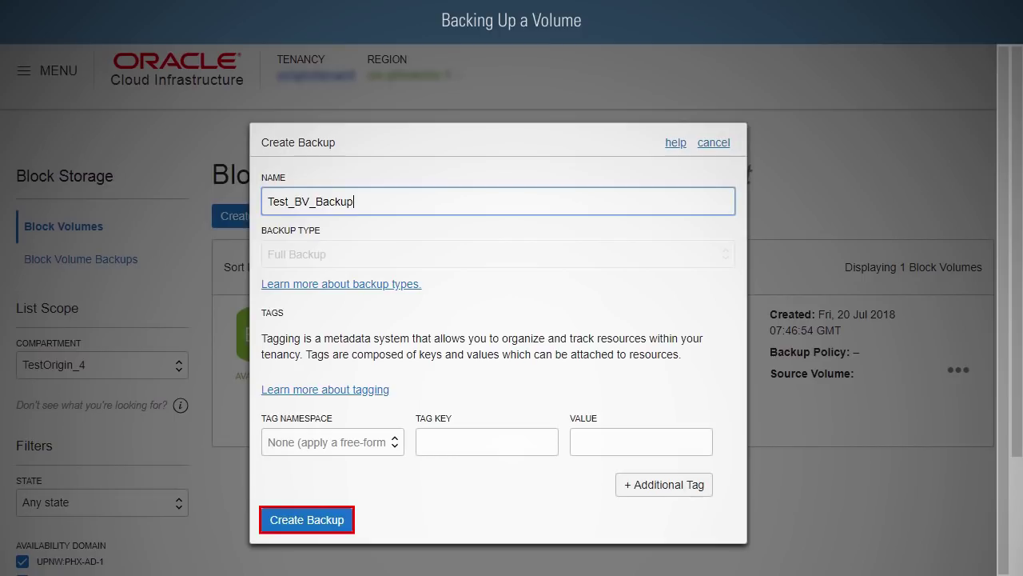
left_click(304, 520)
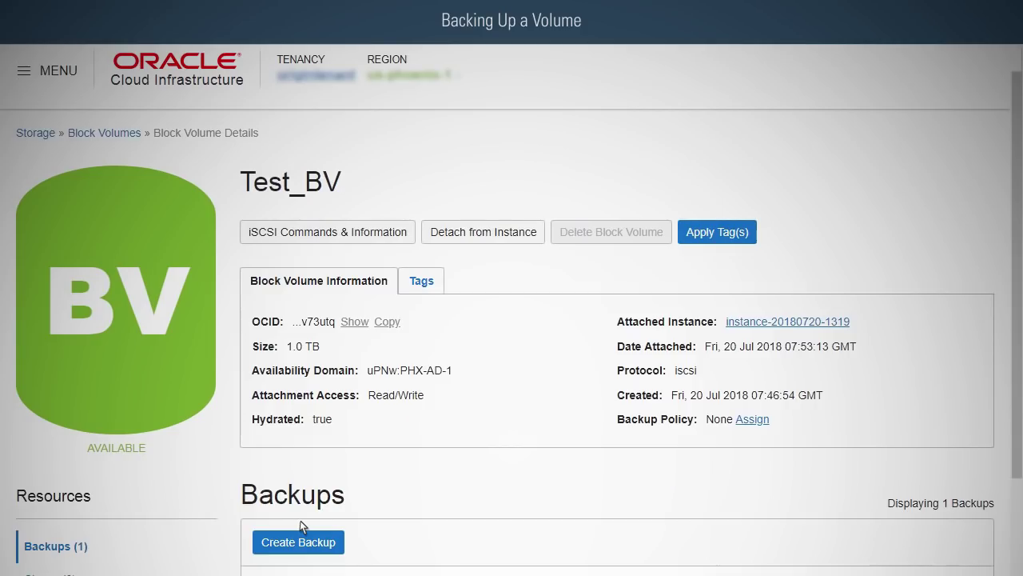
scroll(303, 526, "down", 2)
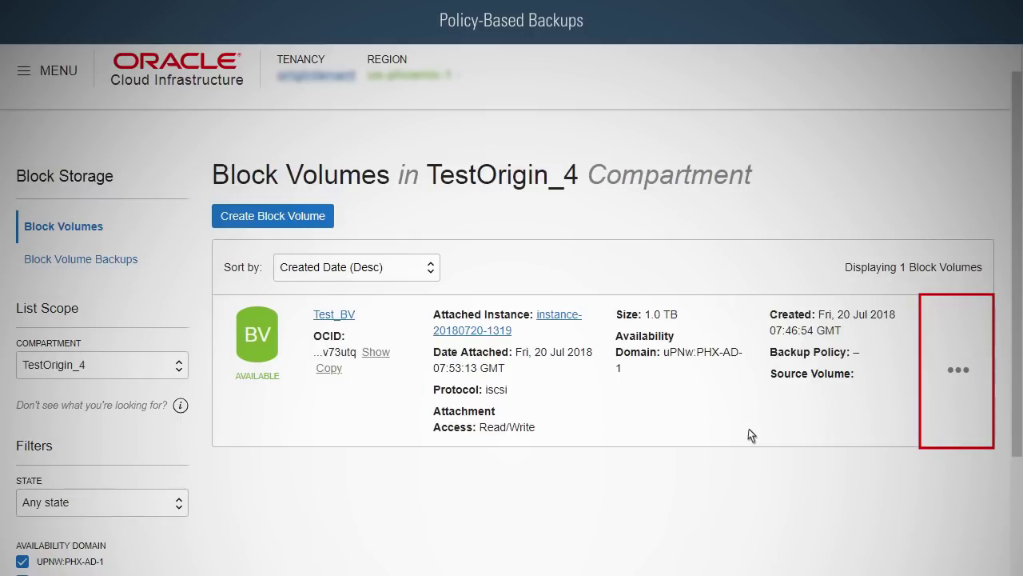
Assign the Bronze backup policy to the block volume Test_BV
left_click(962, 373)
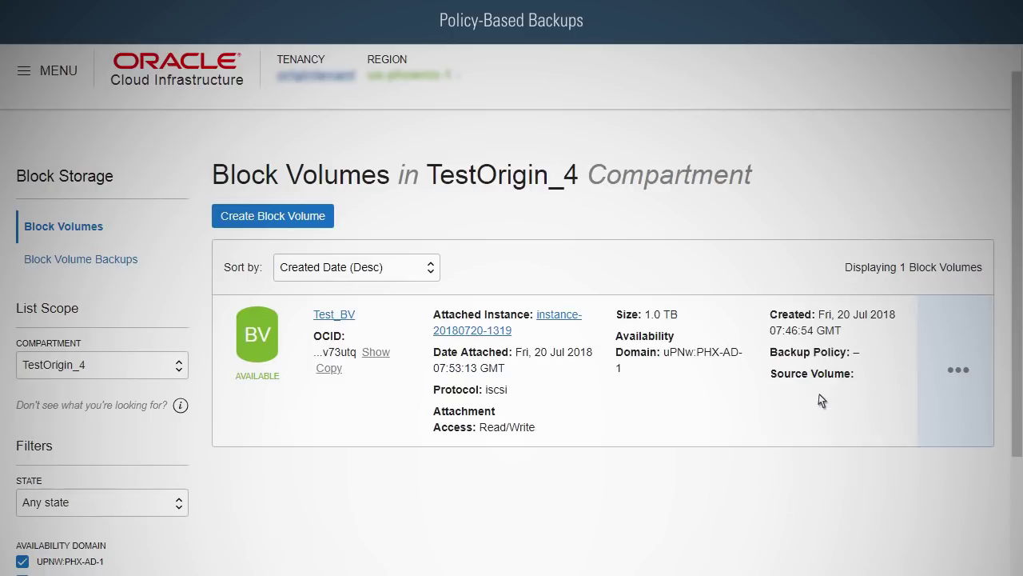
left_click(819, 391)
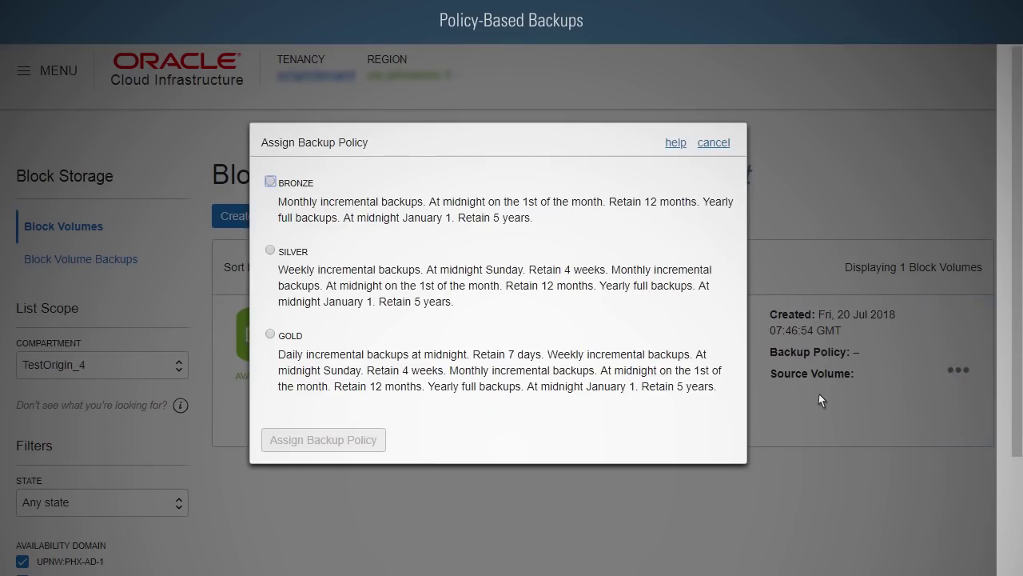
left_click(305, 185)
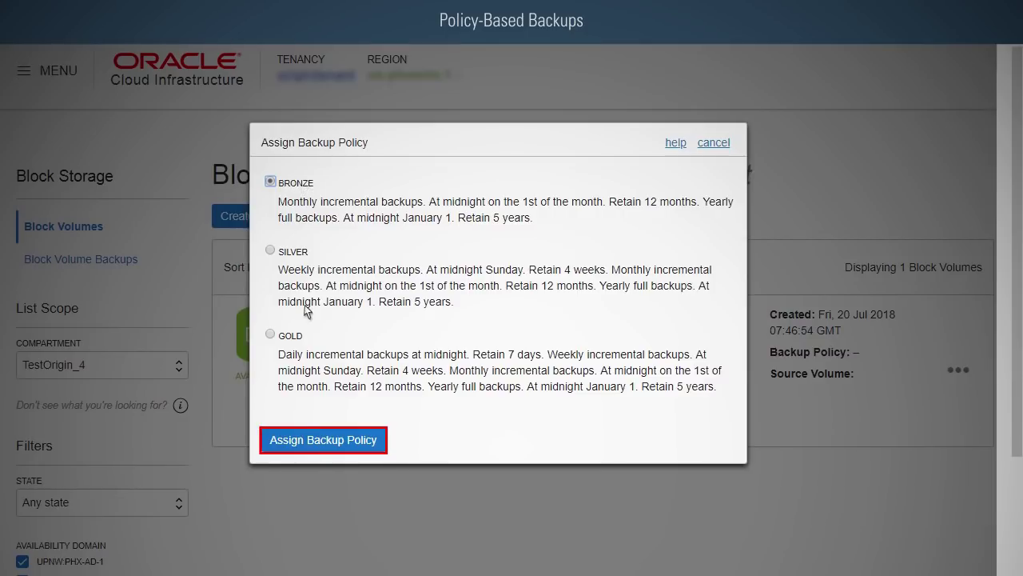
left_click(304, 442)
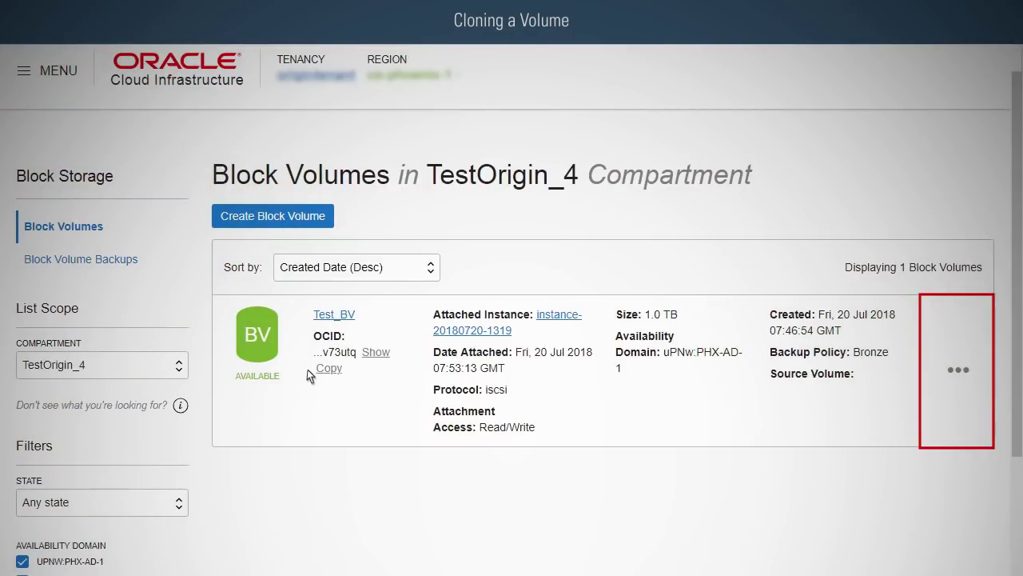
Create a clone of the block volume Test_BV named Test_BV_Clone in the TestOrigin_4 compartment
left_click(957, 371)
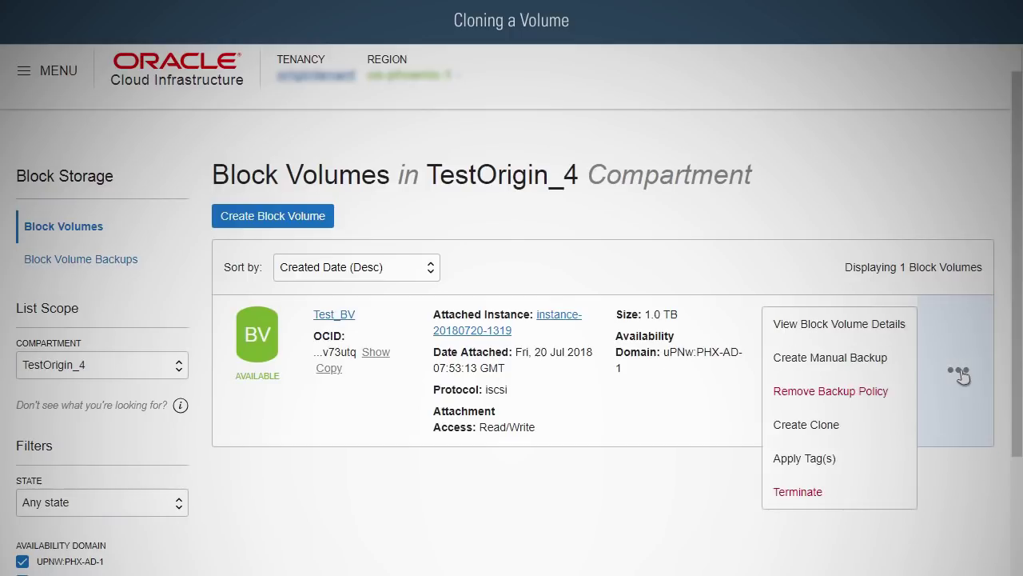
left_click(808, 424)
key("Tab")
type("Test_BV_Clone")
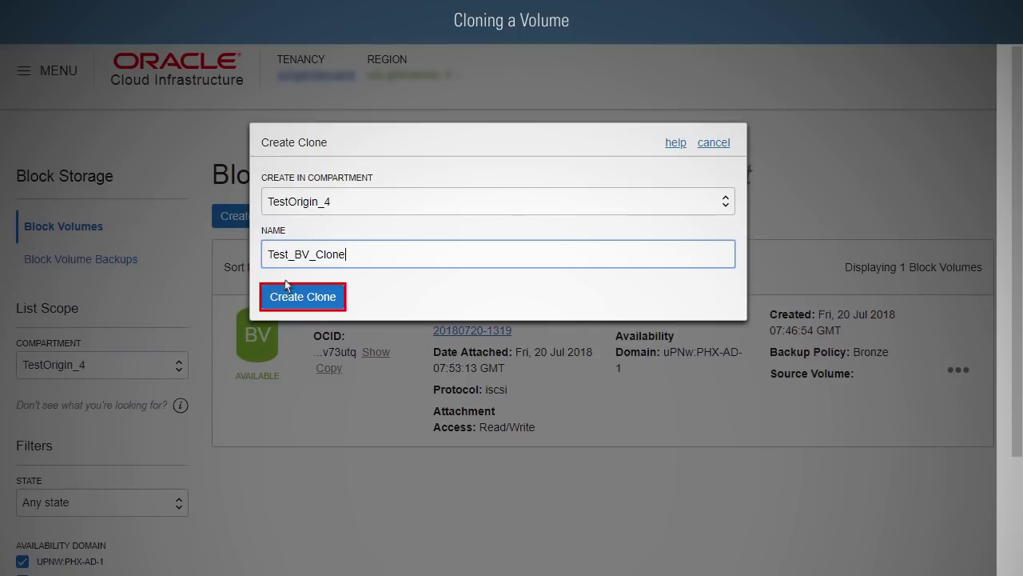
left_click(299, 305)
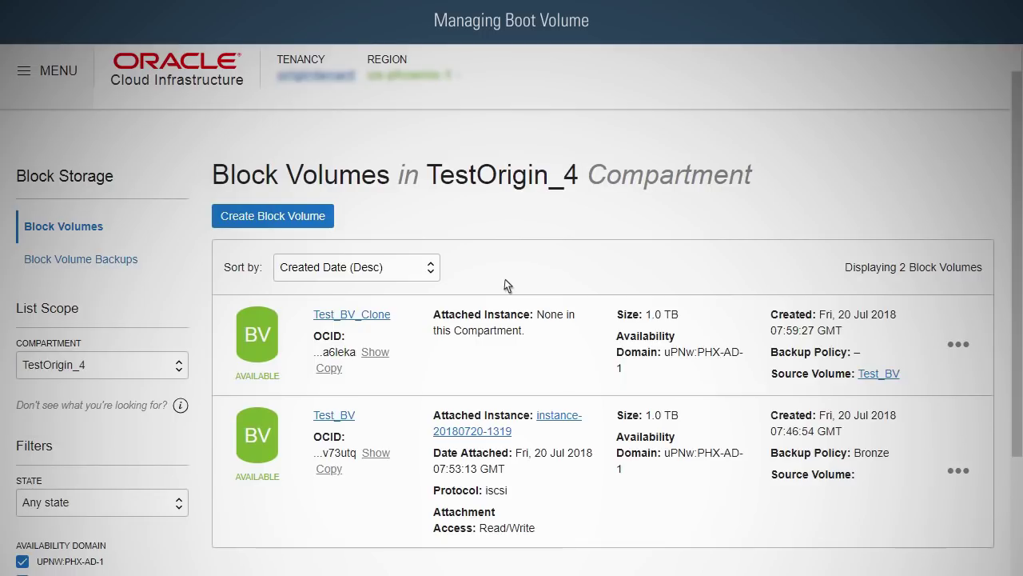
left_click(24, 71)
mouse_move(27, 160)
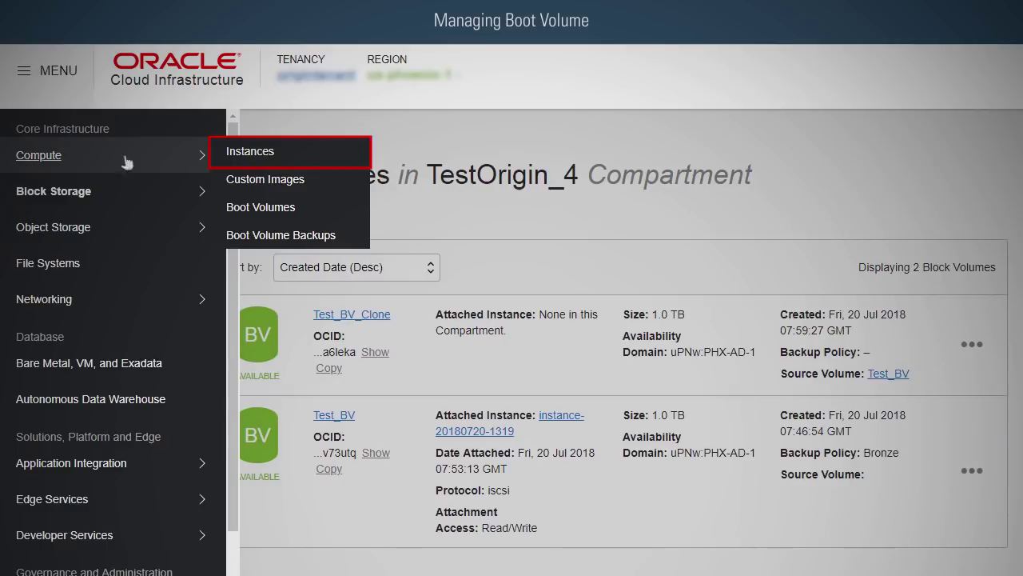
left_click(250, 151)
left_click(355, 317)
scroll(353, 320, "down", 5)
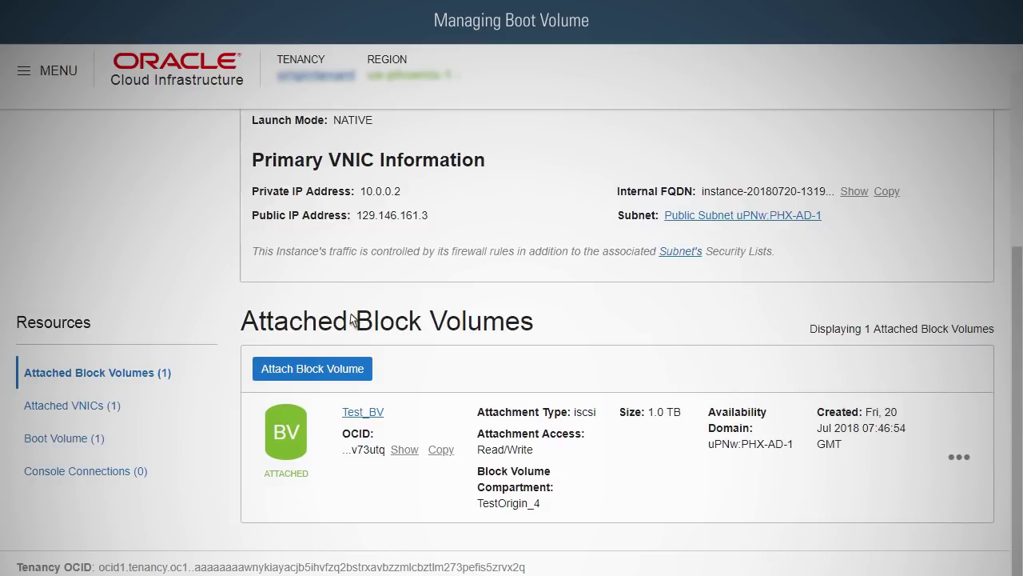
left_click(63, 439)
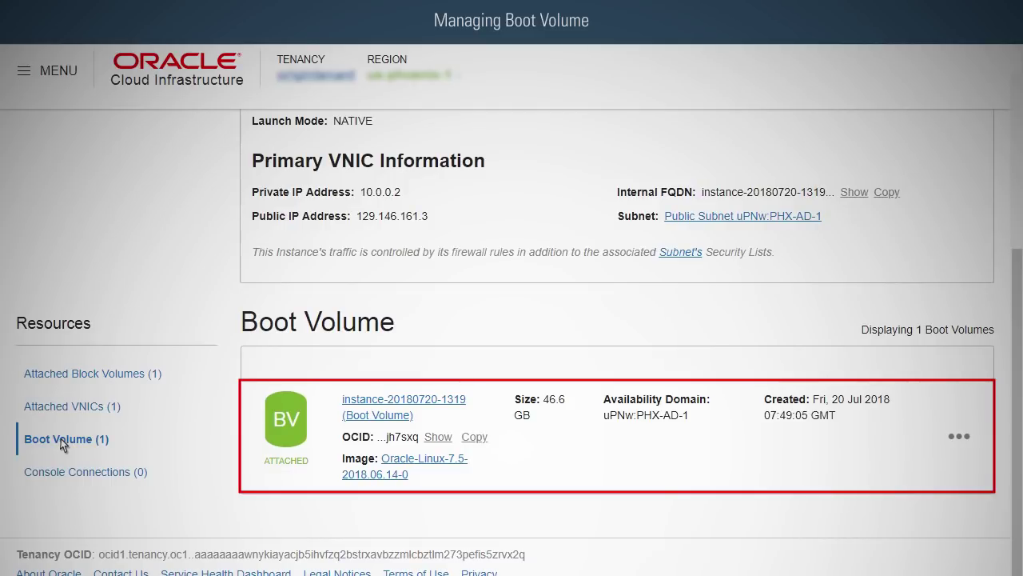
left_click(397, 402)
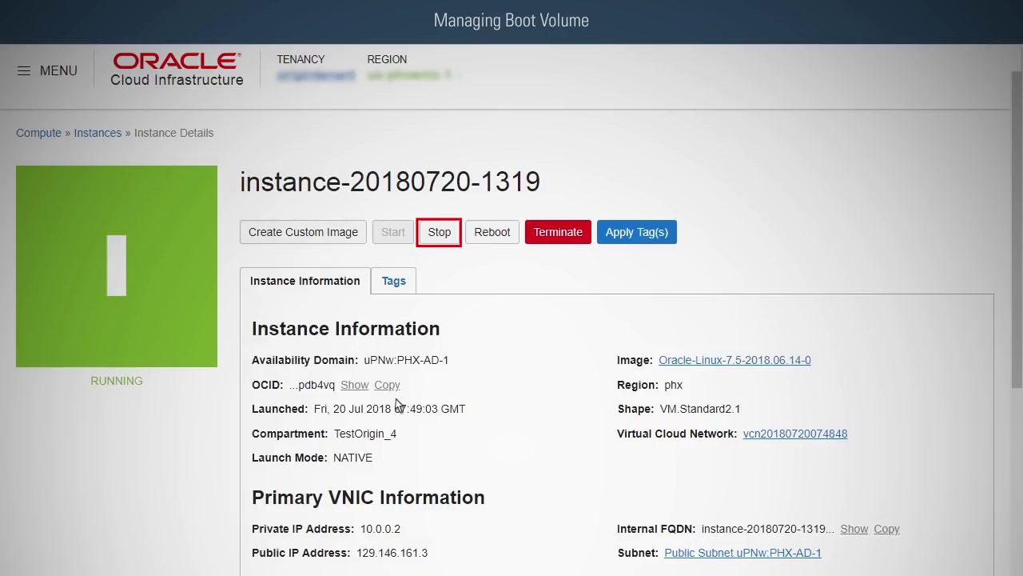
left_click(440, 233)
left_click(337, 243)
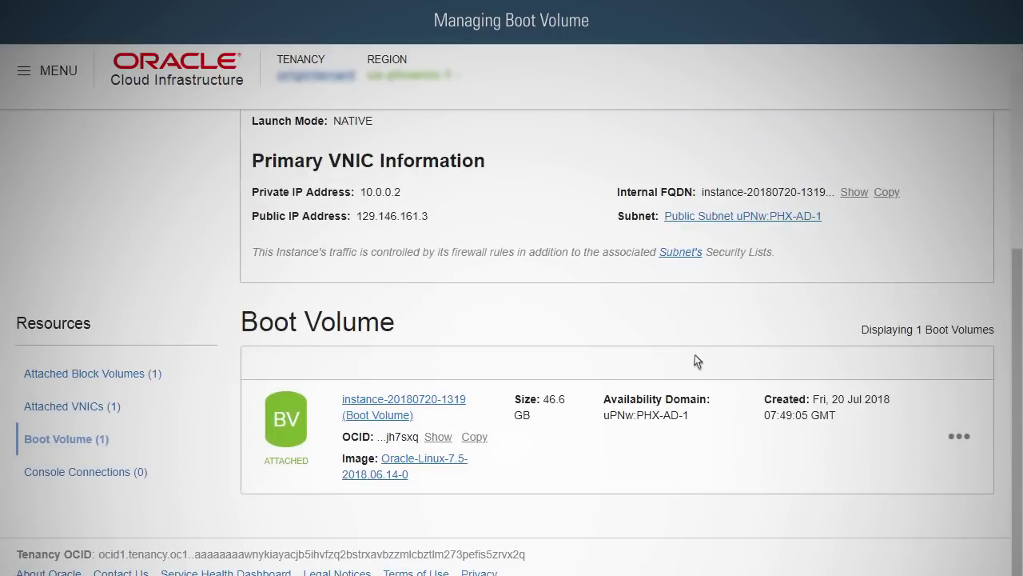
left_click(959, 436)
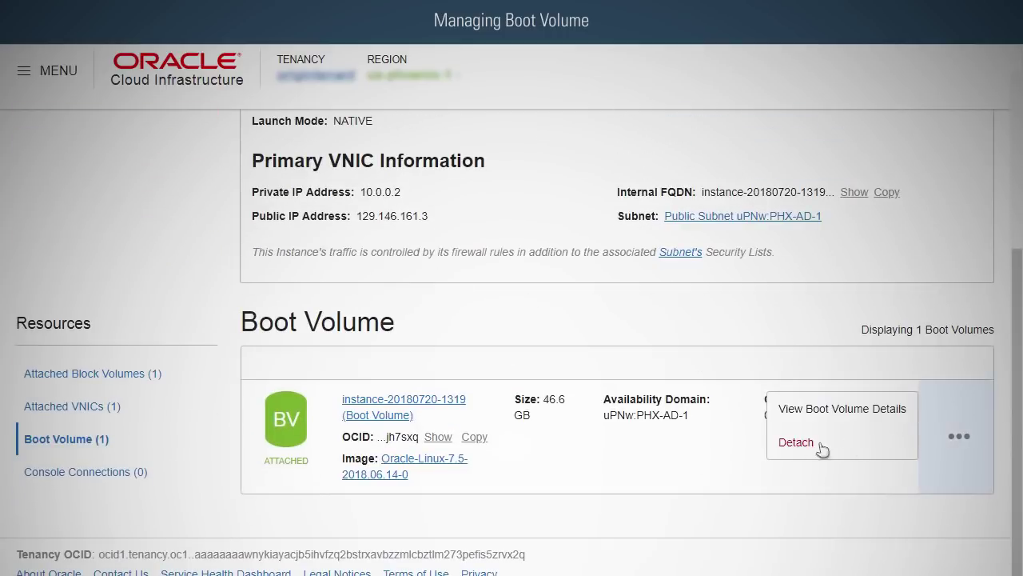
left_click(751, 445)
left_click(339, 230)
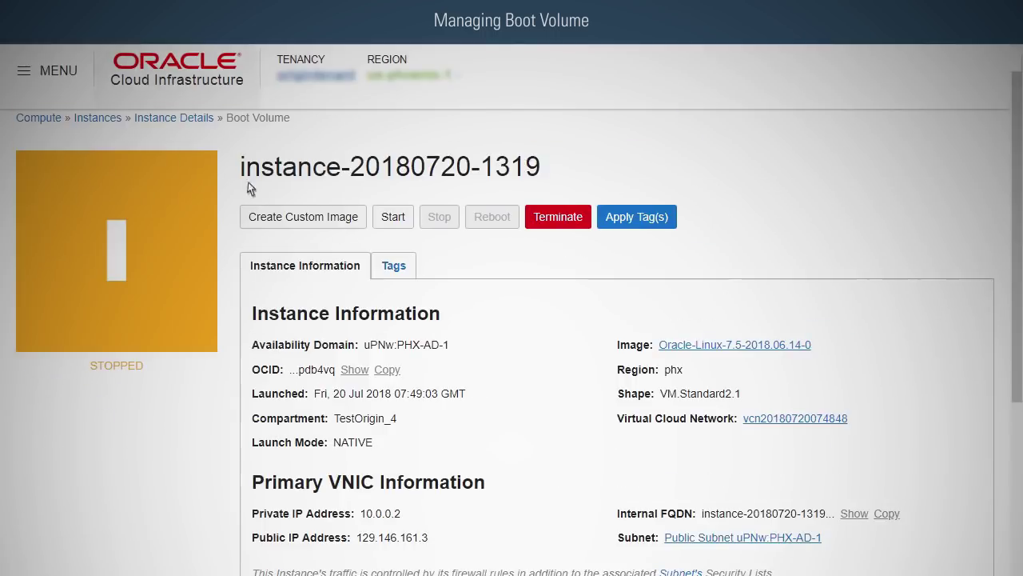
left_click(48, 70)
mouse_move(200, 155)
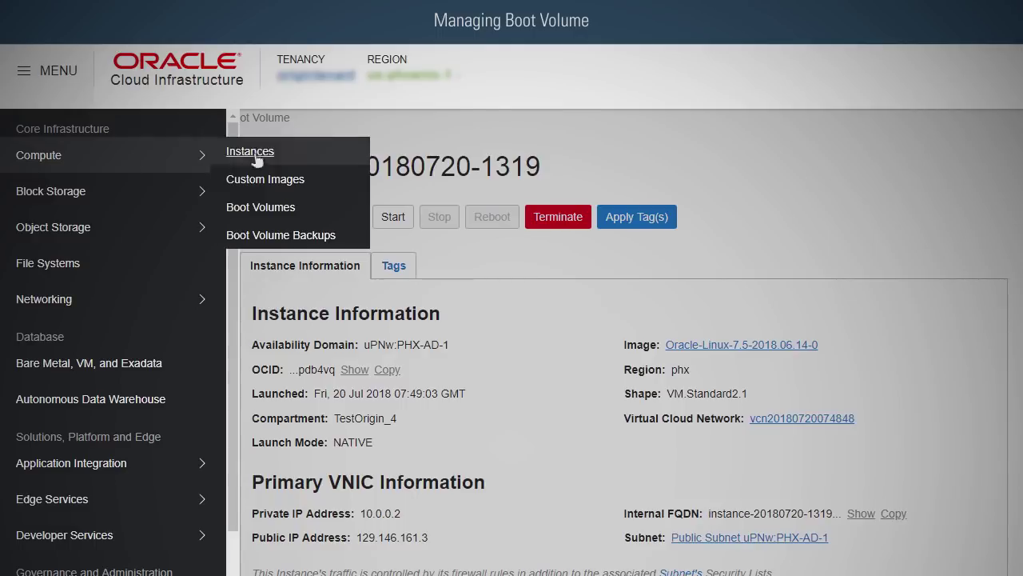
scroll(615, 471, "down", 5)
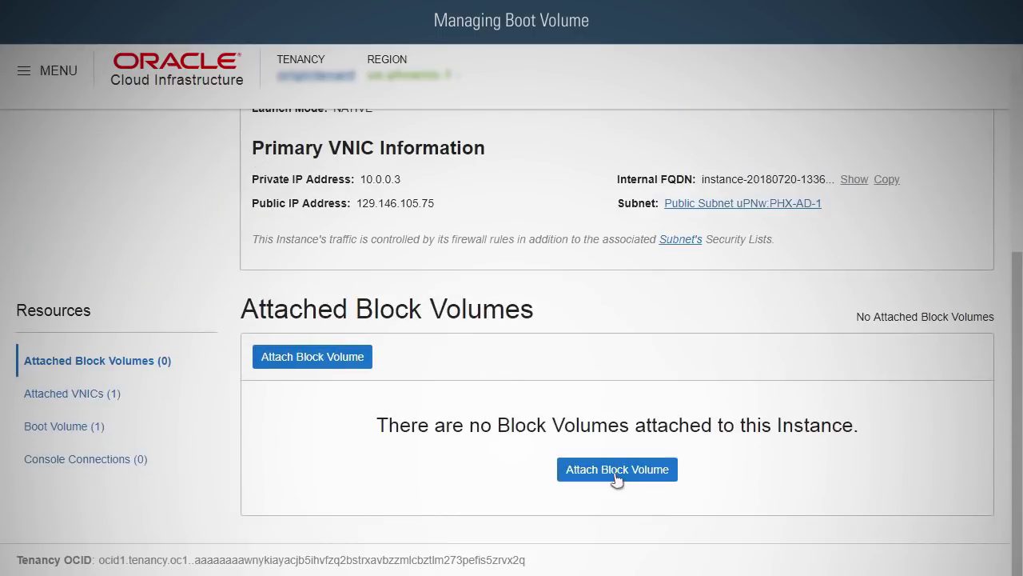
left_click(612, 470)
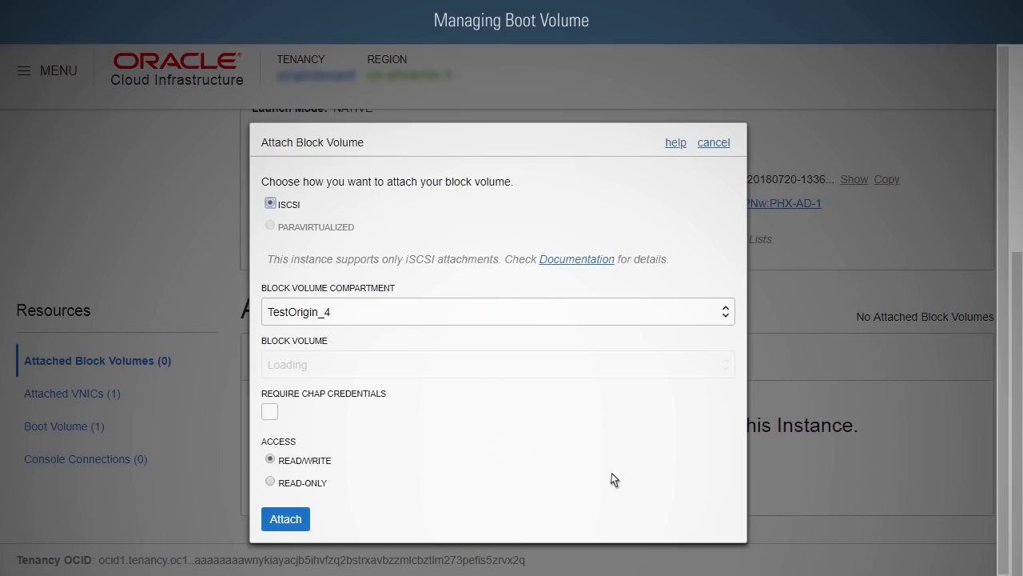
left_click(464, 364)
left_click(462, 437)
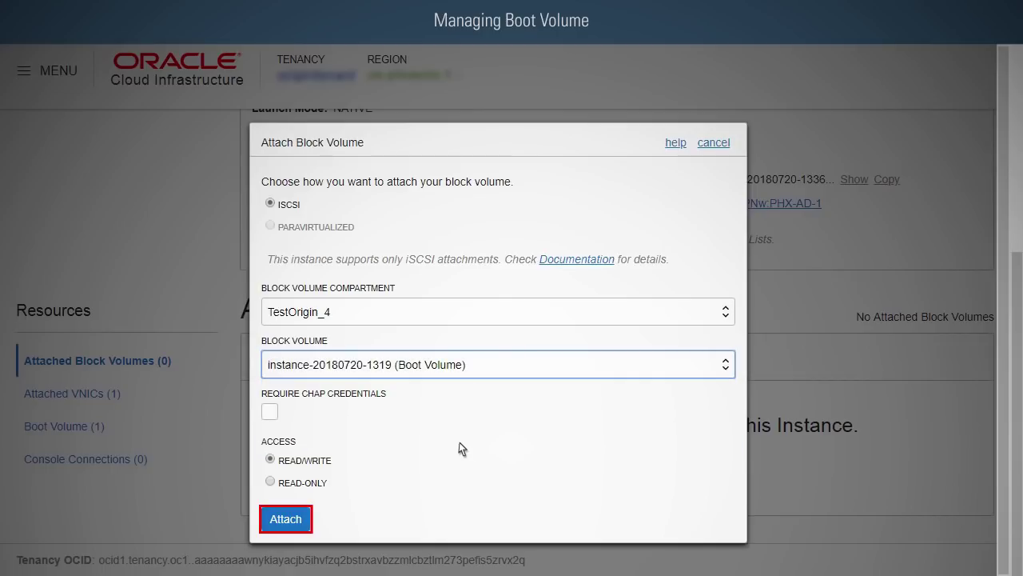
left_click(285, 519)
left_click(286, 275)
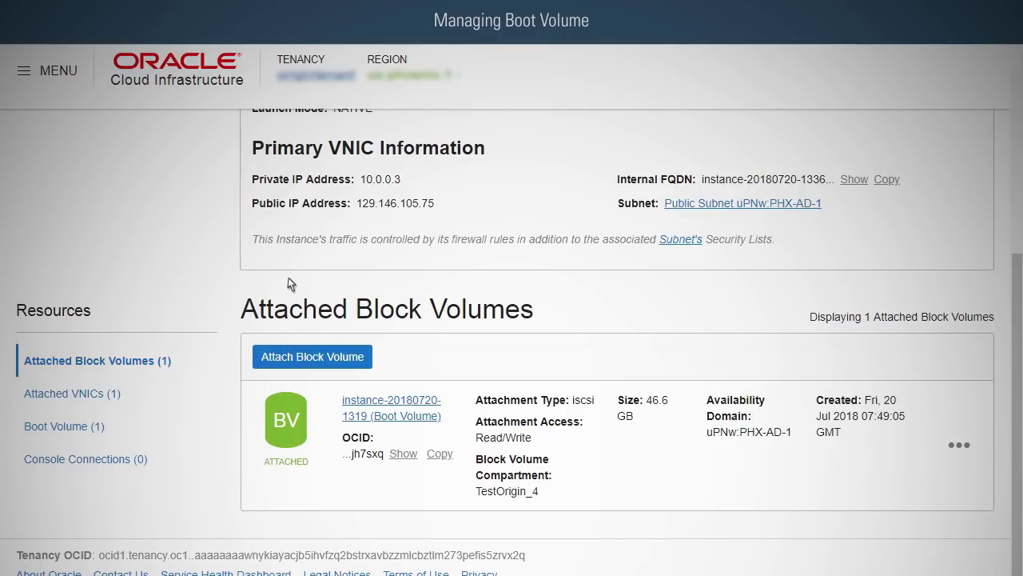
left_click(961, 446)
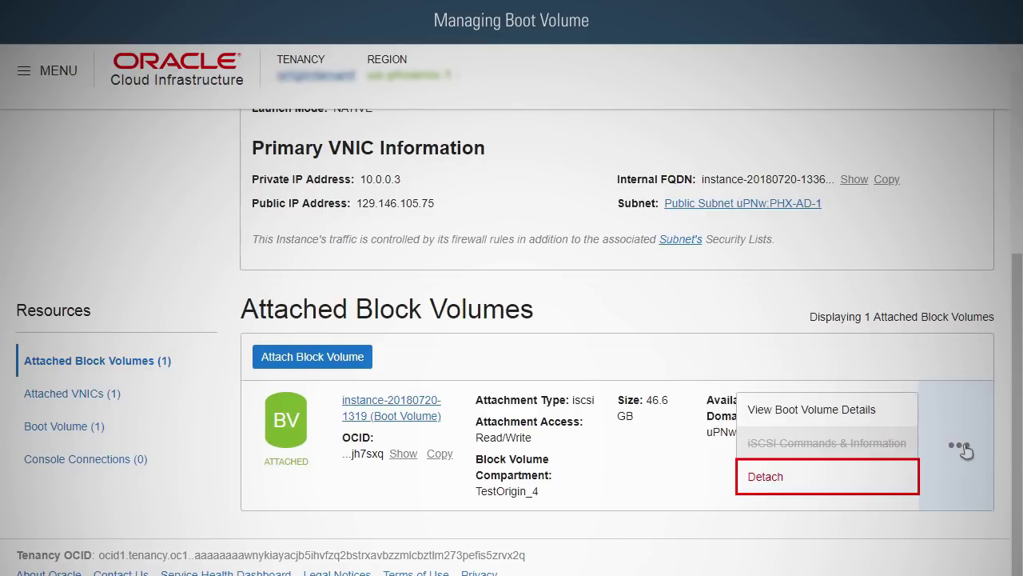
left_click(767, 476)
left_click(320, 505)
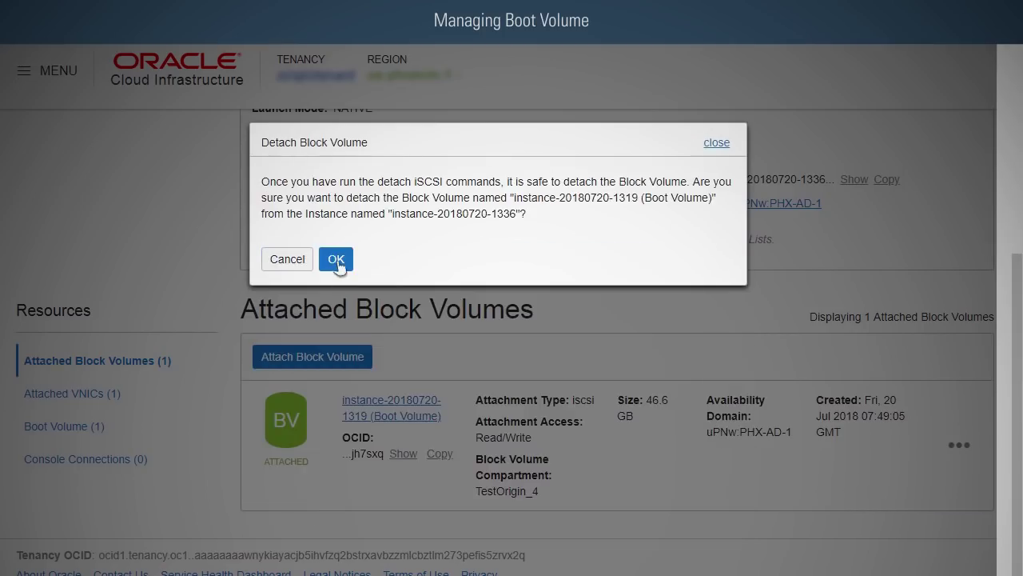
left_click(336, 260)
left_click(64, 426)
left_click(958, 445)
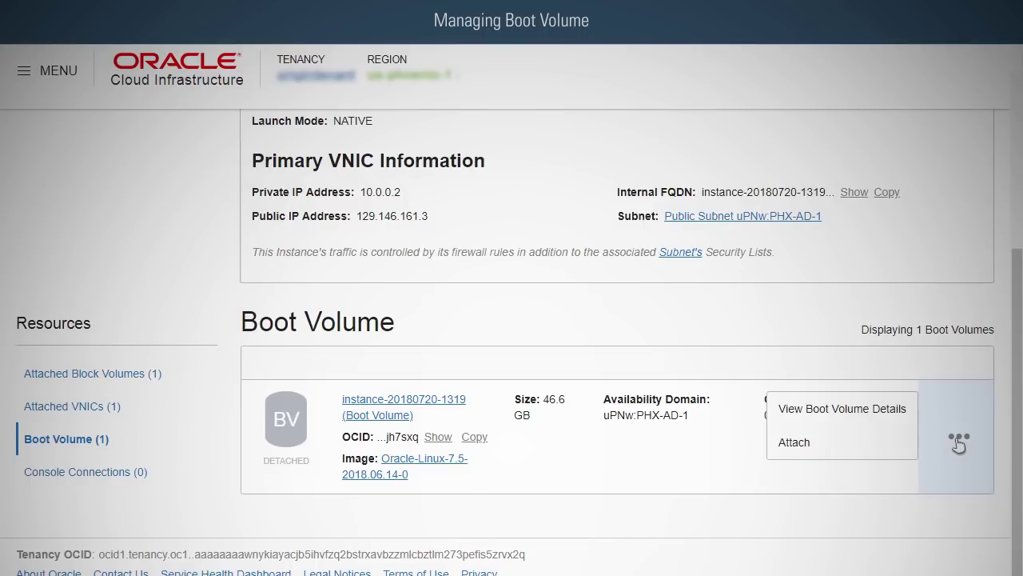
left_click(831, 444)
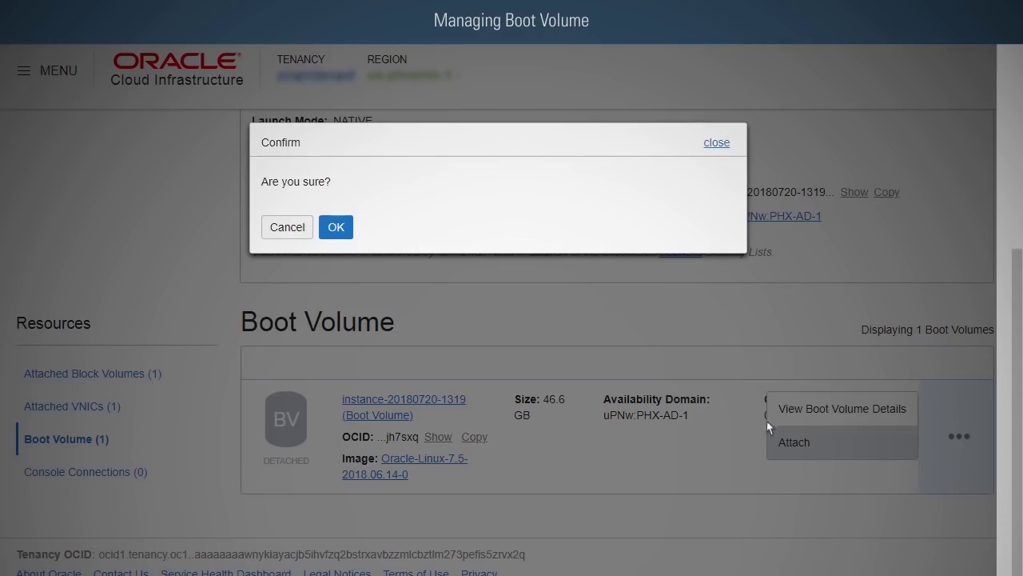
left_click(333, 226)
scroll(338, 231, "up", 5)
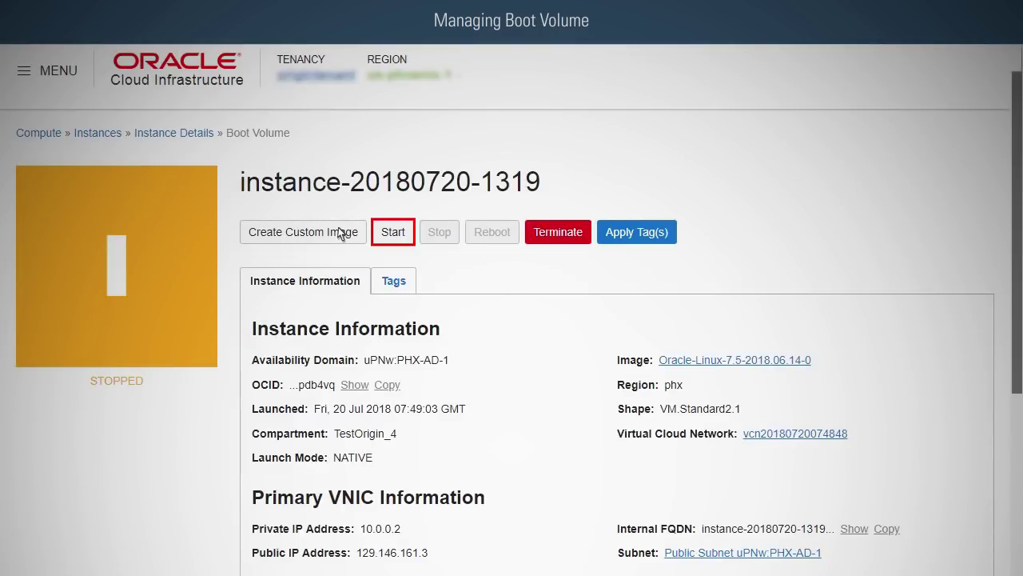
left_click(395, 233)
left_click(334, 227)
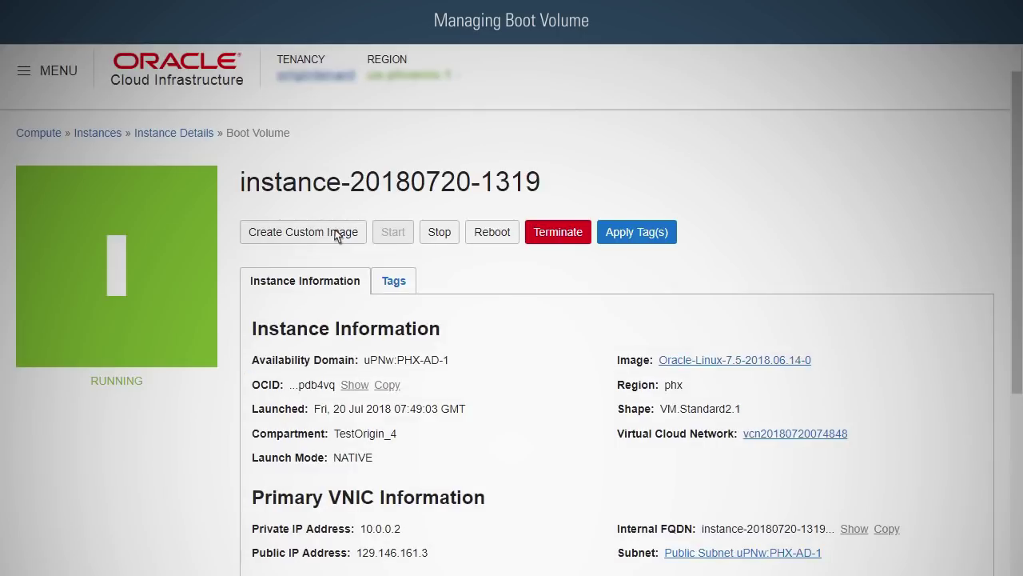
left_click(559, 232)
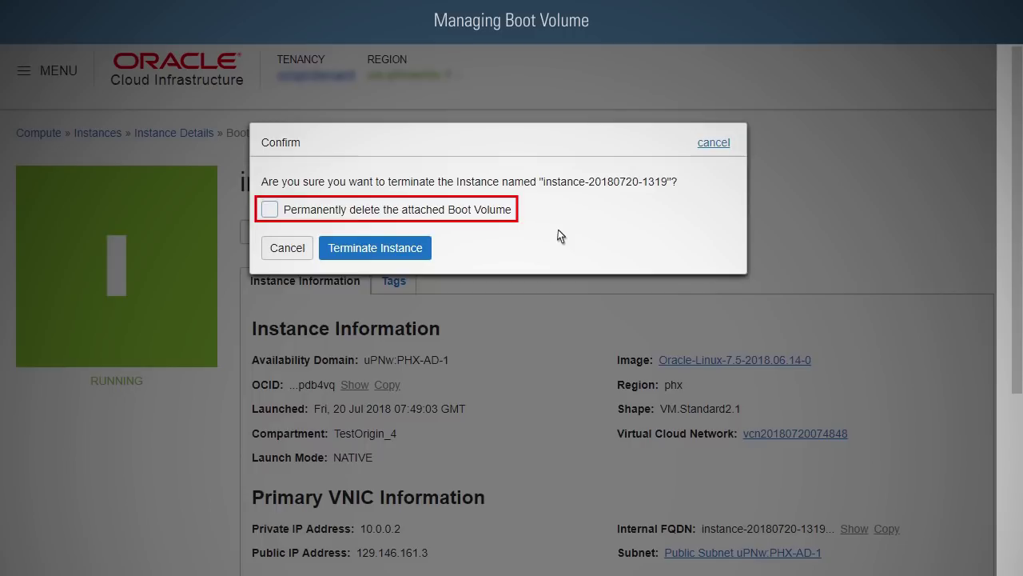
left_click(375, 248)
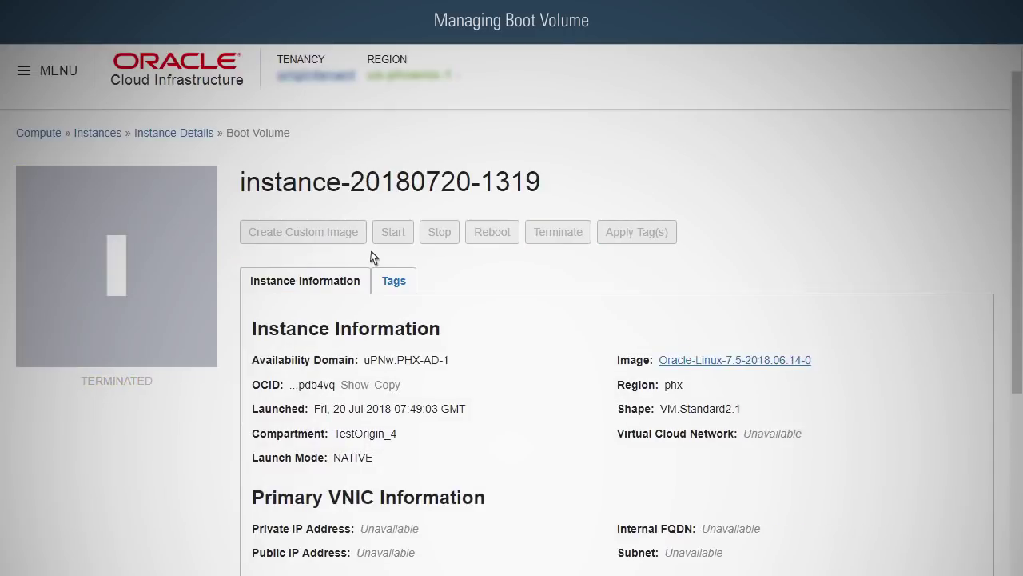
scroll(512, 335, "down", 3)
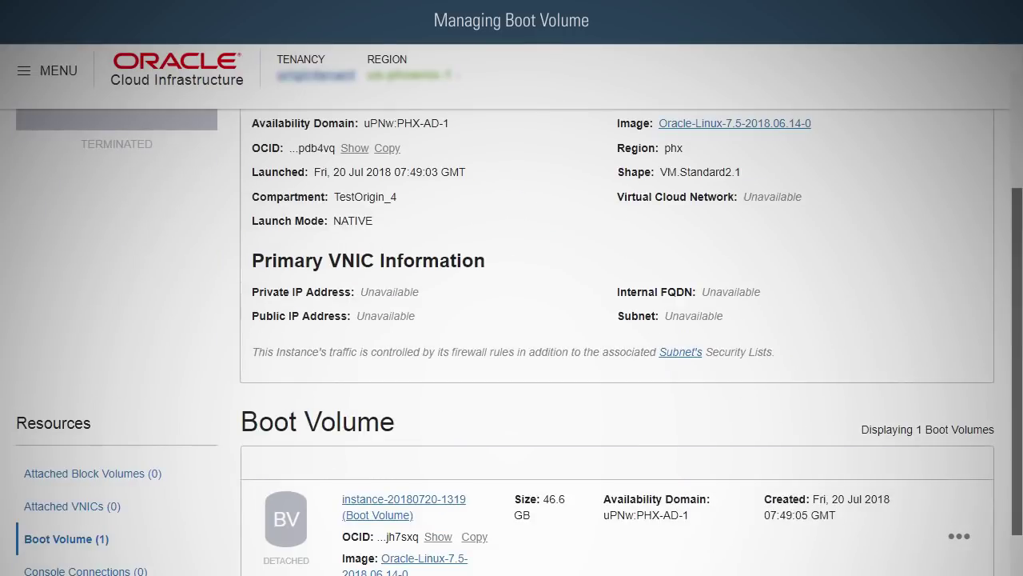